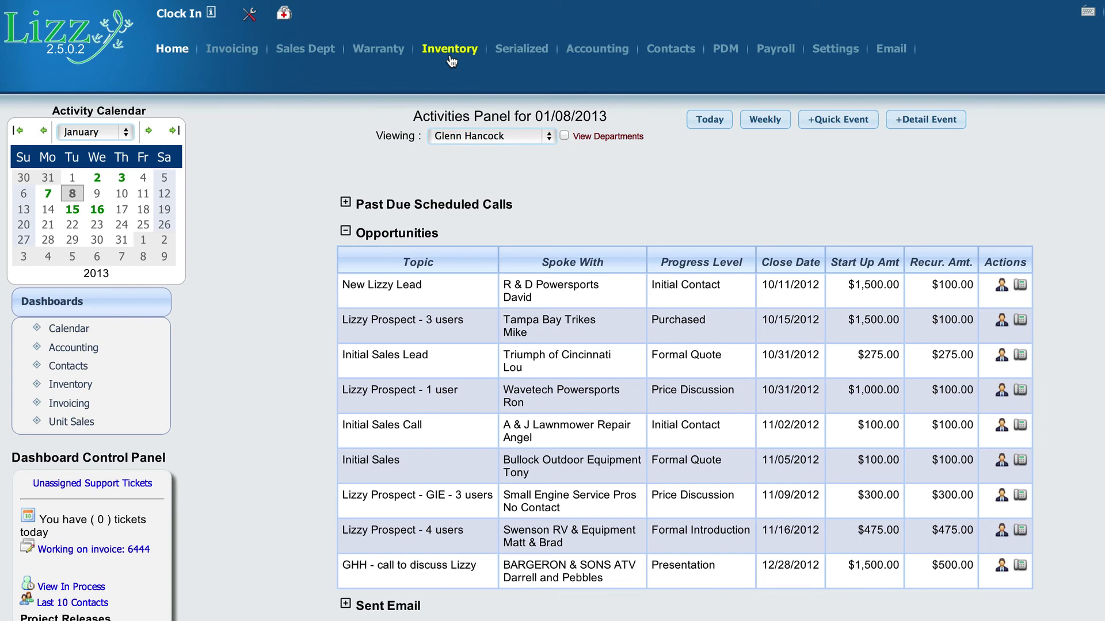
# Step: Start a new inventory item and set its manufacturer to Briggs & Stratton
pyautogui.click(449, 49)
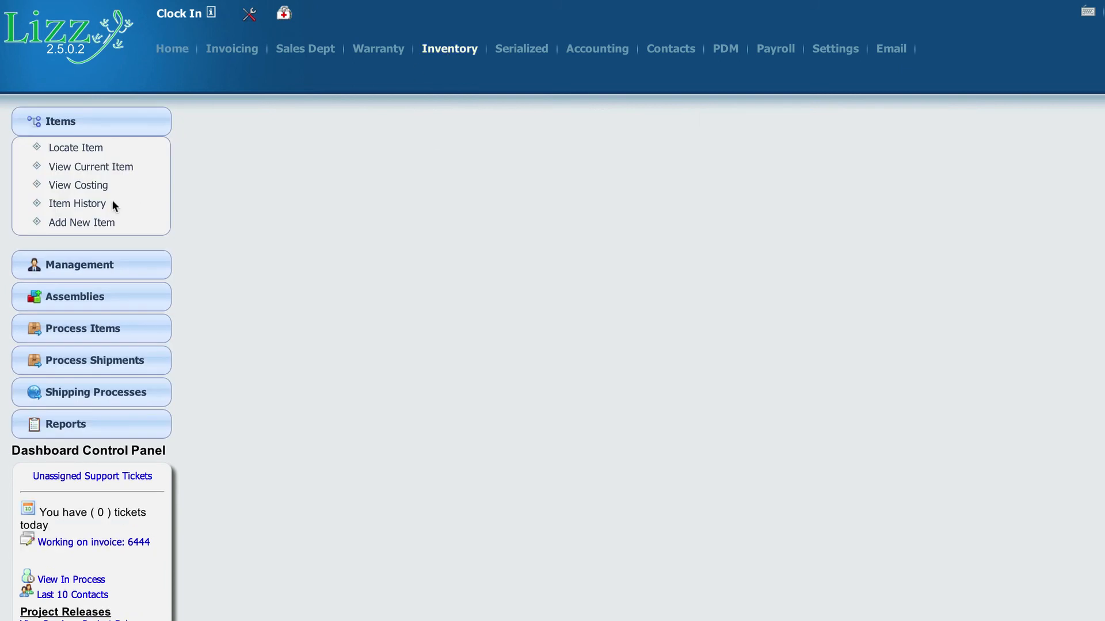
pyautogui.click(73, 224)
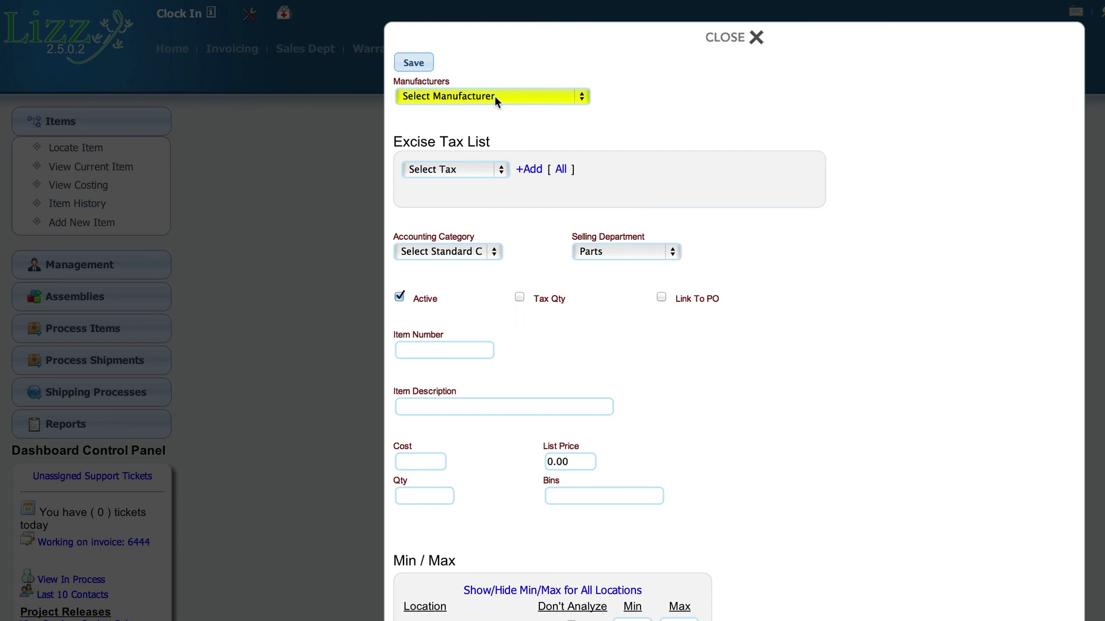
pyautogui.click(494, 95)
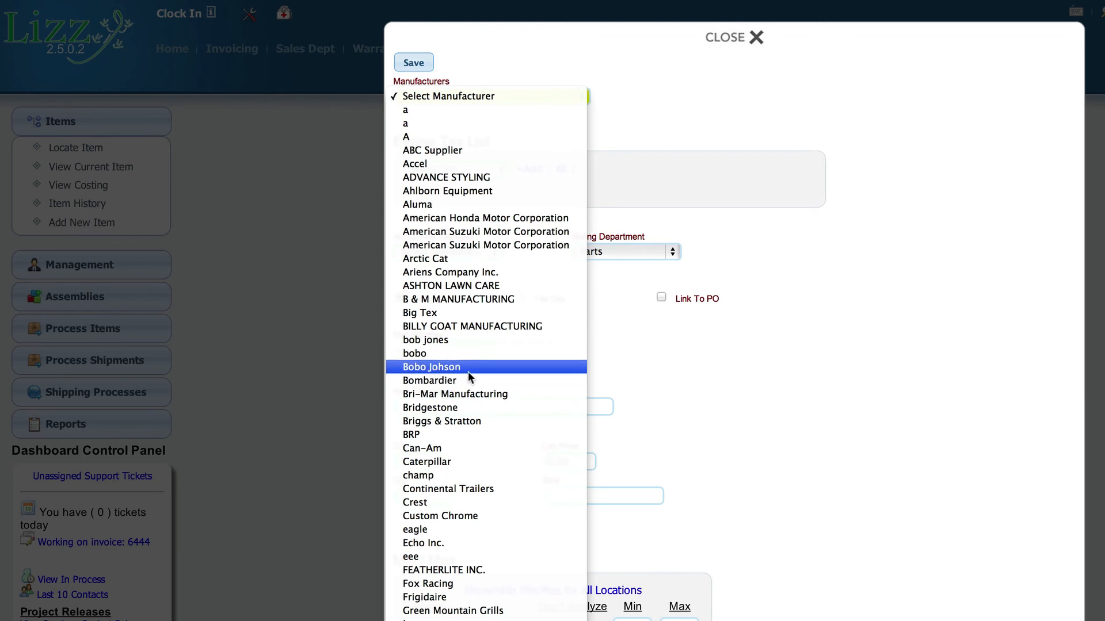
pyautogui.click(443, 421)
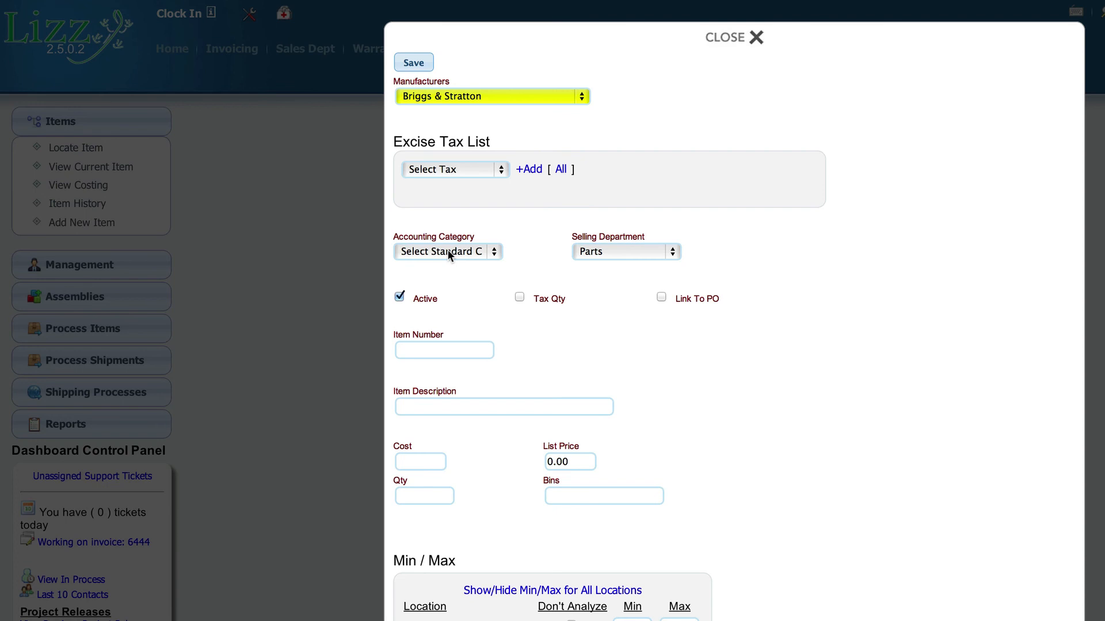
# Step: Set the item's accounting category to Batteries and keep Parts as the selling department
pyautogui.click(449, 254)
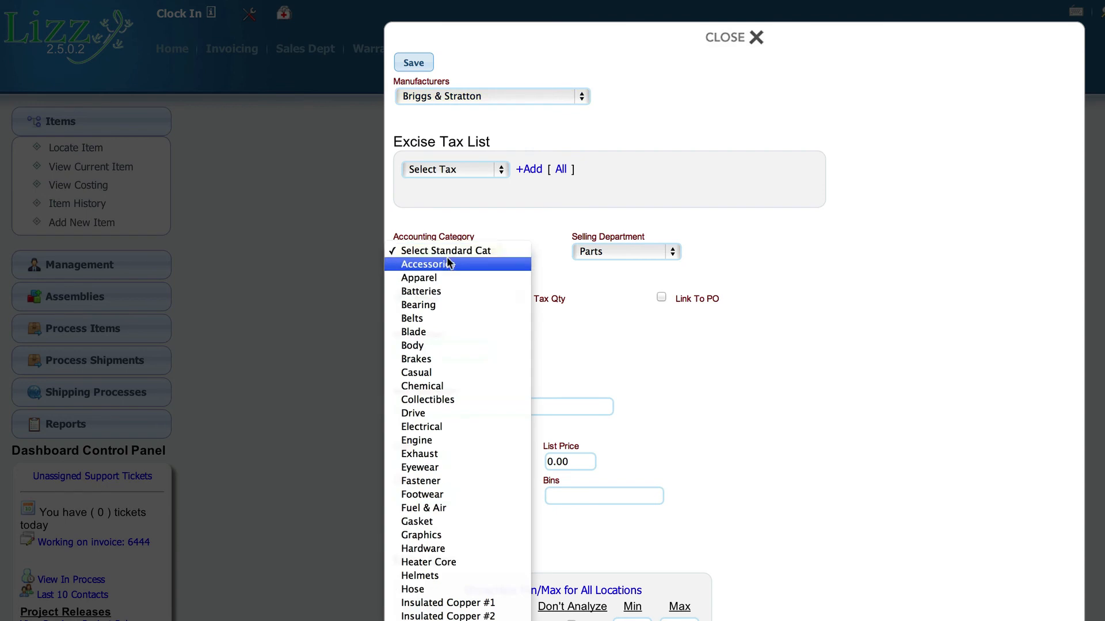
pyautogui.click(414, 294)
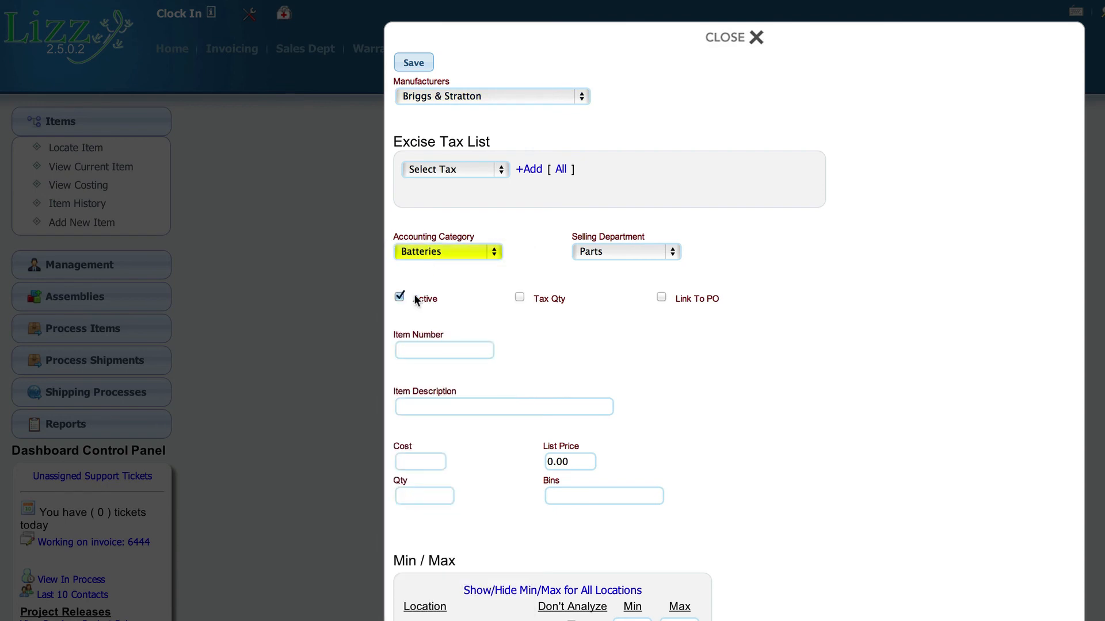
pyautogui.click(623, 256)
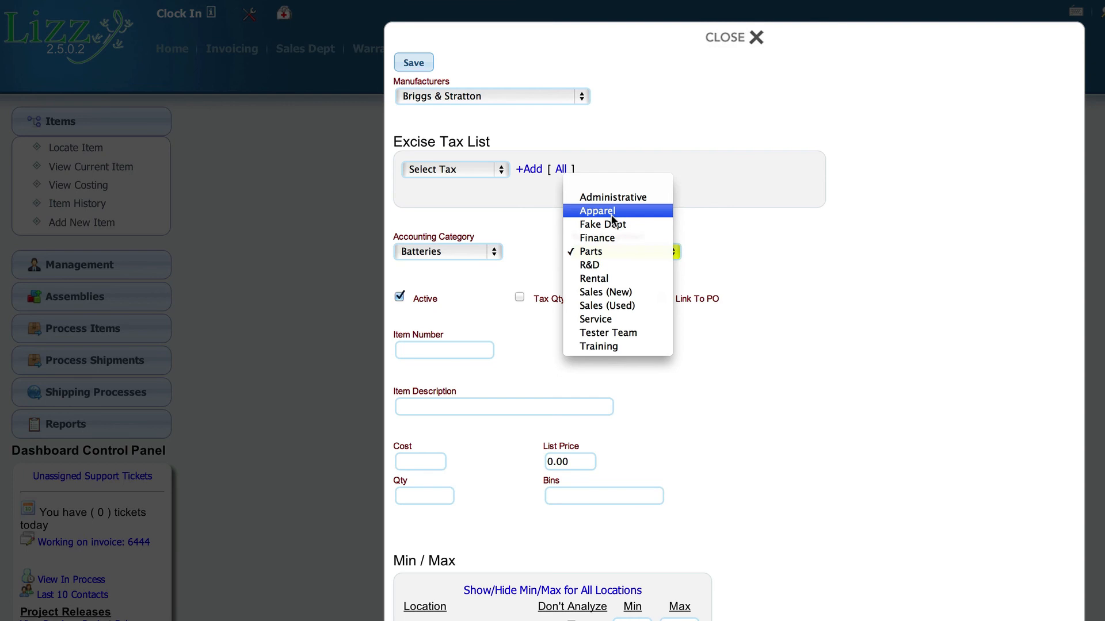
pyautogui.click(770, 259)
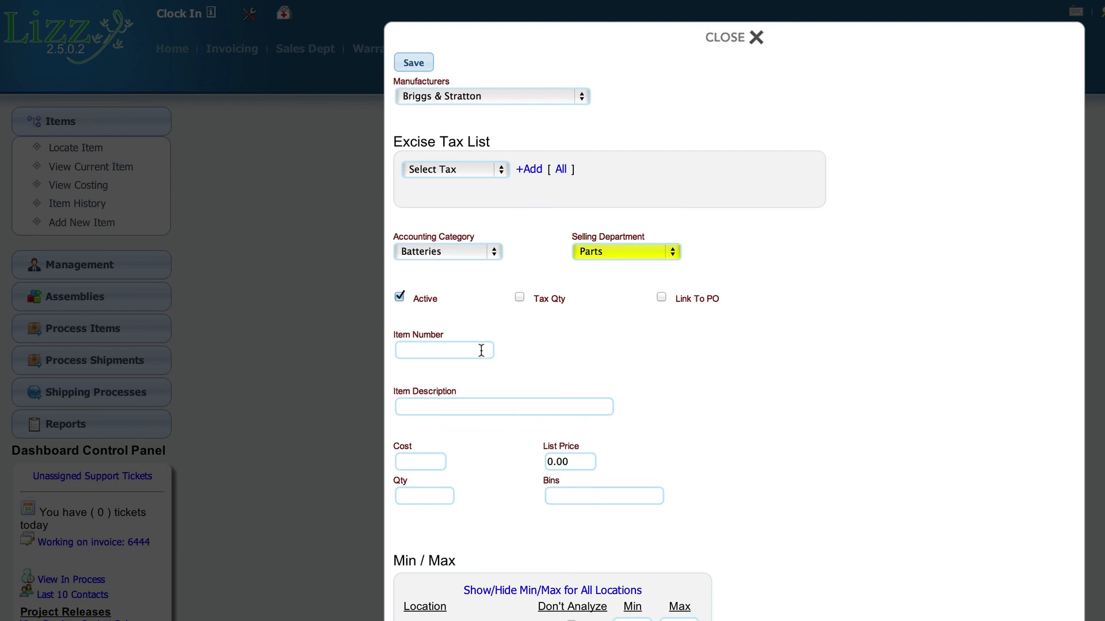
# Step: Enter Battery1 as the item number and "battery XYZ" as the item description
pyautogui.click(433, 352)
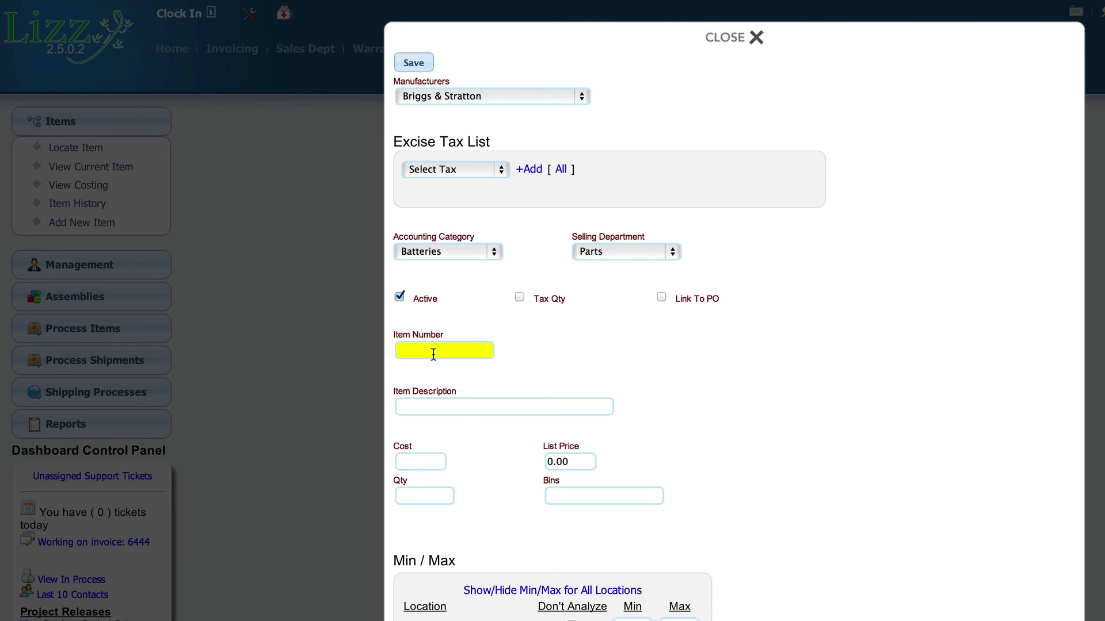
pyautogui.write('Battery1')
pyautogui.click(448, 408)
pyautogui.write('batt')
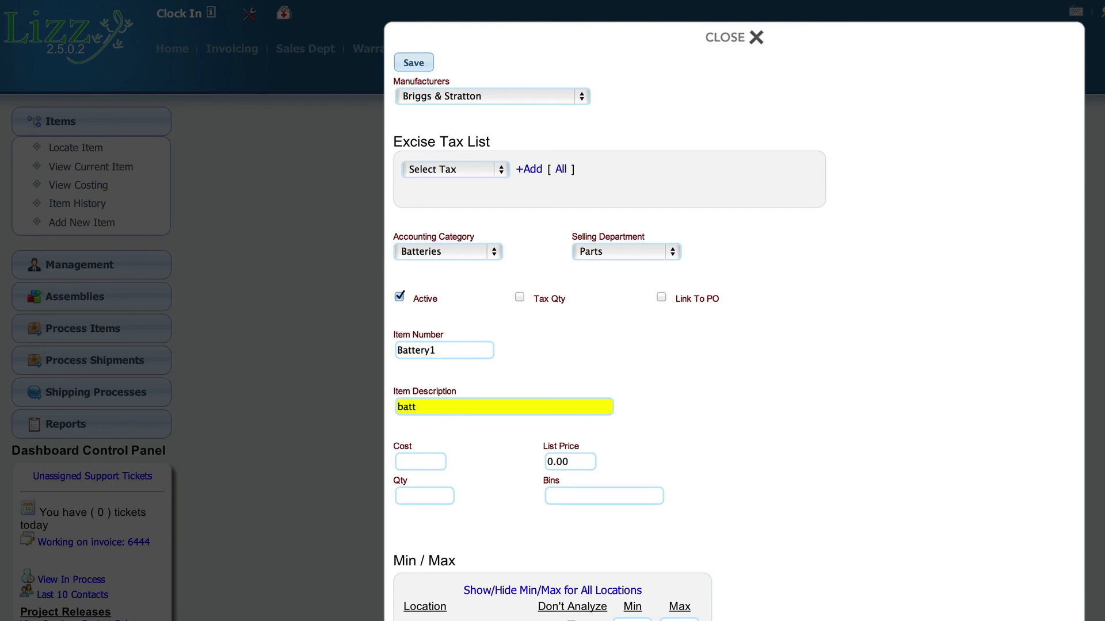
pyautogui.write('ery XYX')
pyautogui.press('BackSpace')
pyautogui.write('Z')
# Step: Set the item's cost to 24.95 and its list price to 54.37
pyautogui.click(418, 461)
pyautogui.write('24.94')
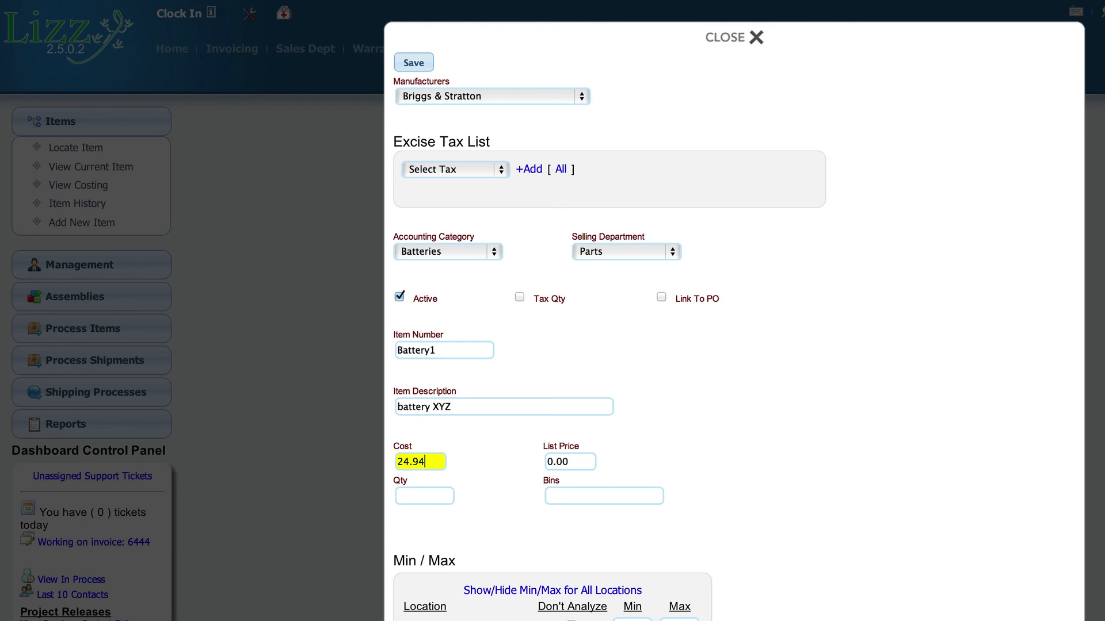
pyautogui.press('BackSpace')
pyautogui.write('5')
pyautogui.press('Tab')
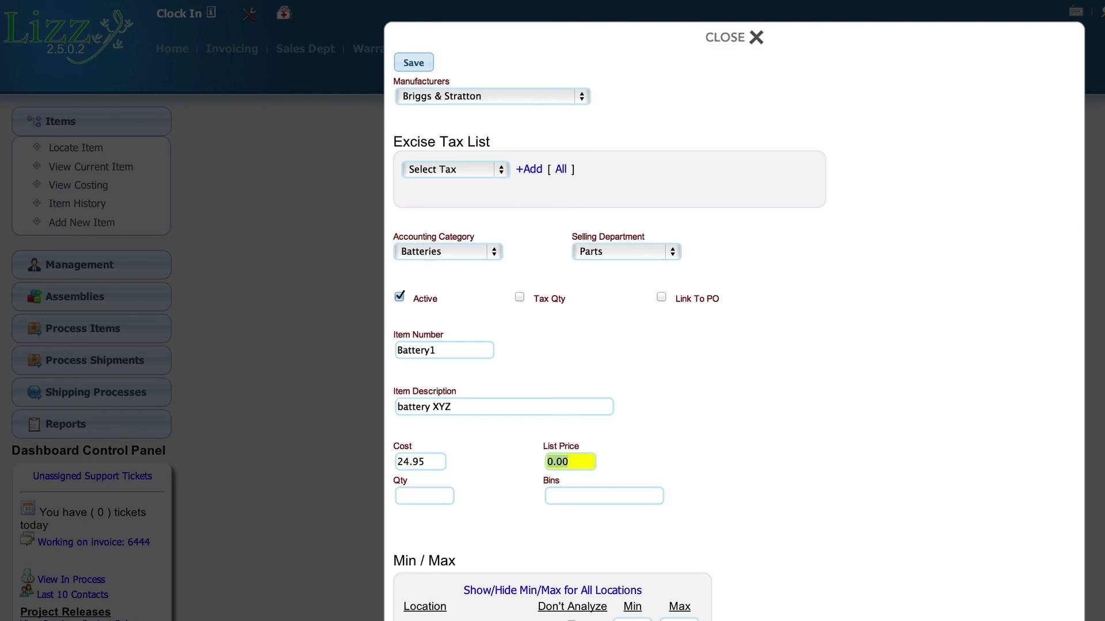
pyautogui.write('54.37')
pyautogui.press('Tab')
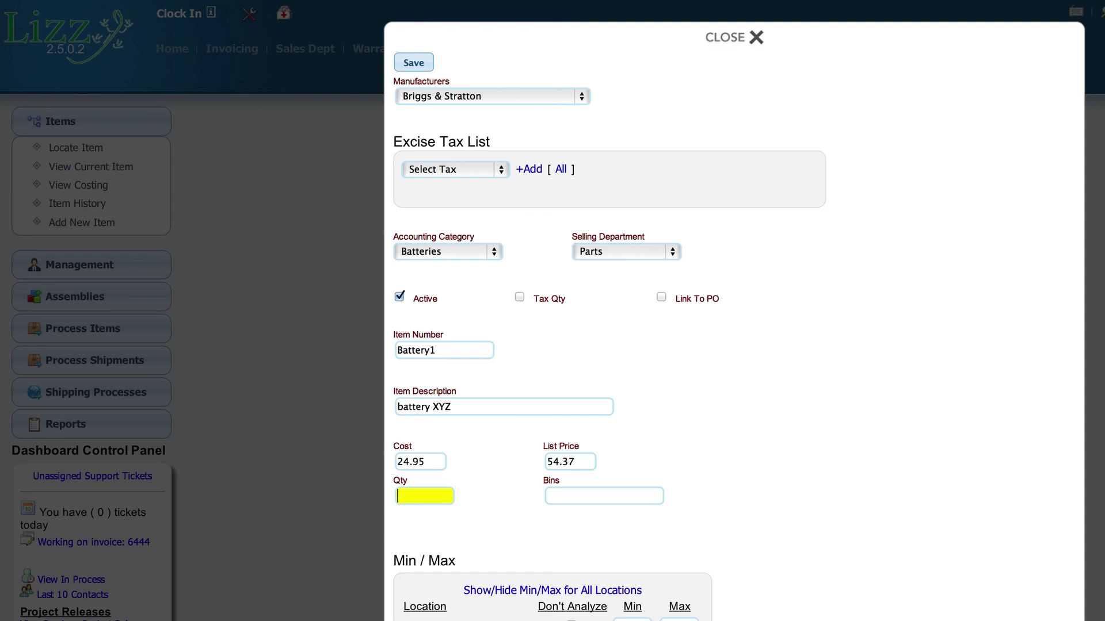
# Step: Set the item quantity to 3 and assign it to the Miscellaneous bin at the test location
pyautogui.write('3')
pyautogui.press('Tab')
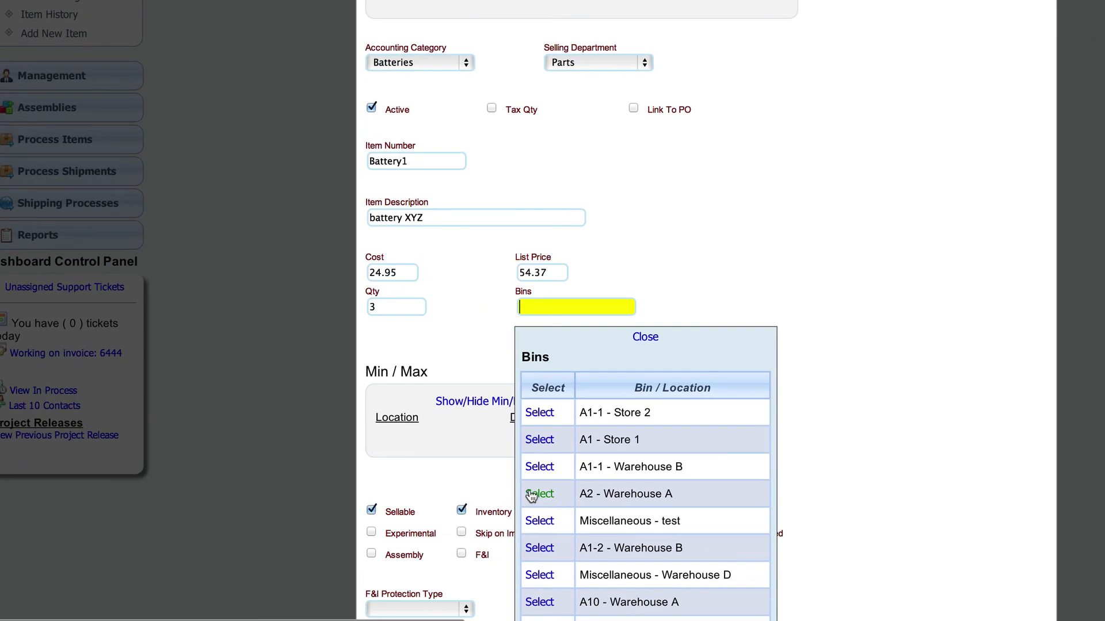
pyautogui.click(535, 522)
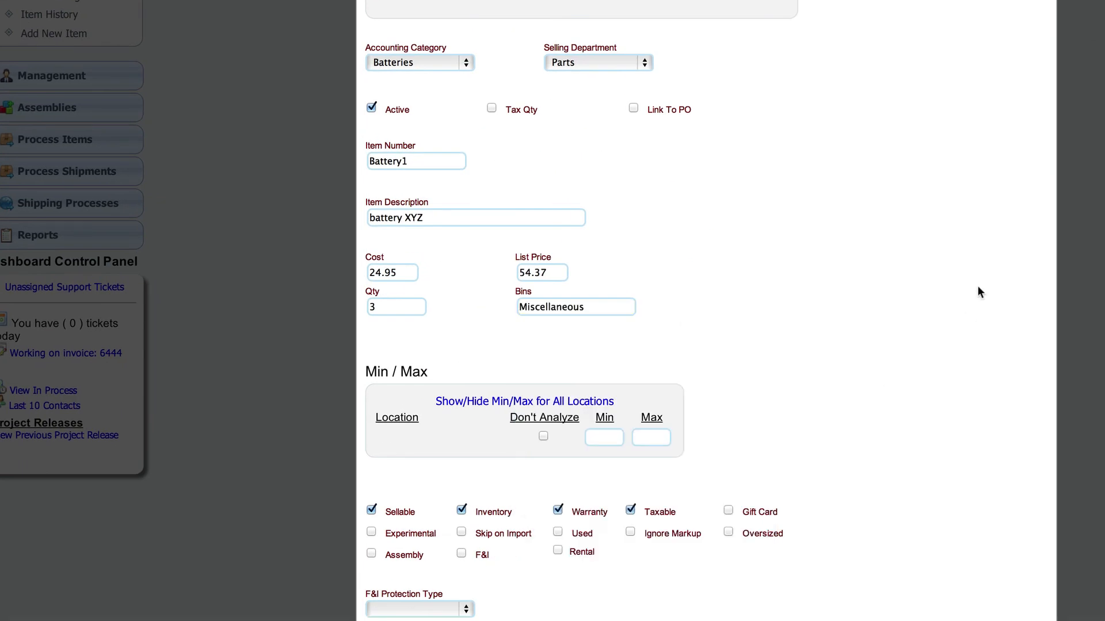
# Step: Examine the Min/Max settings for all locations and collapse the location list again
pyautogui.scroll(-5, 979, 292)
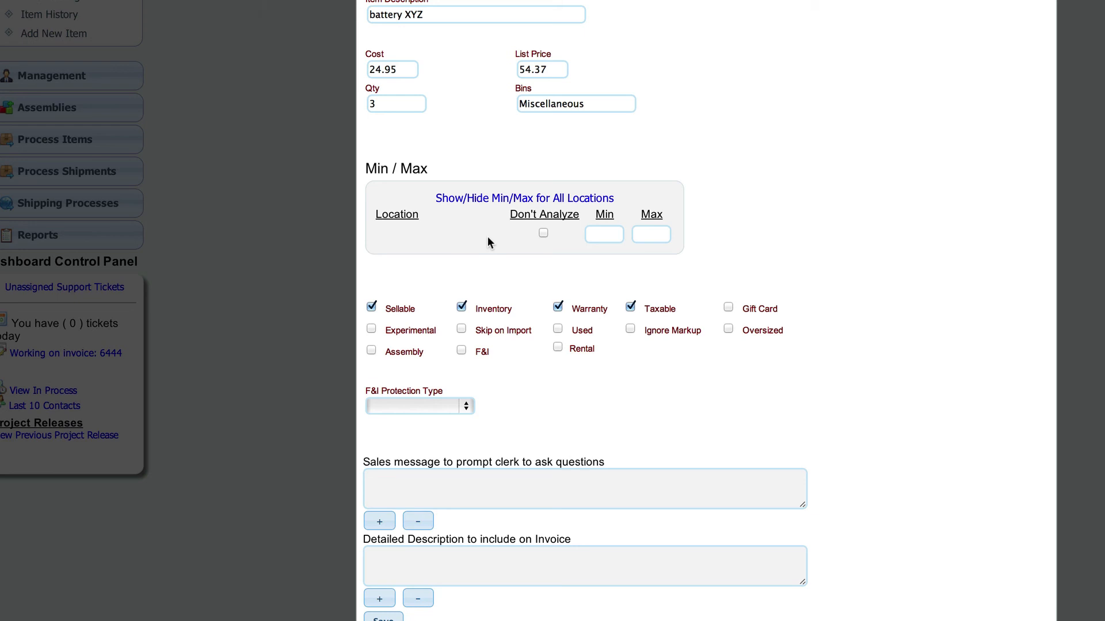
pyautogui.click(535, 202)
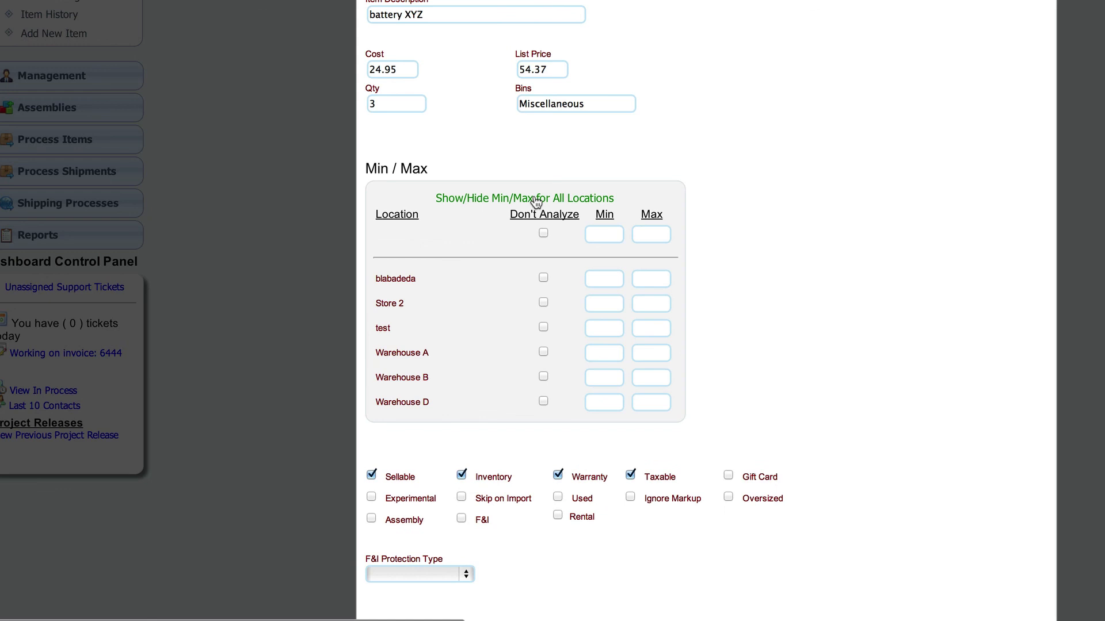
pyautogui.click(535, 201)
pyautogui.click(604, 236)
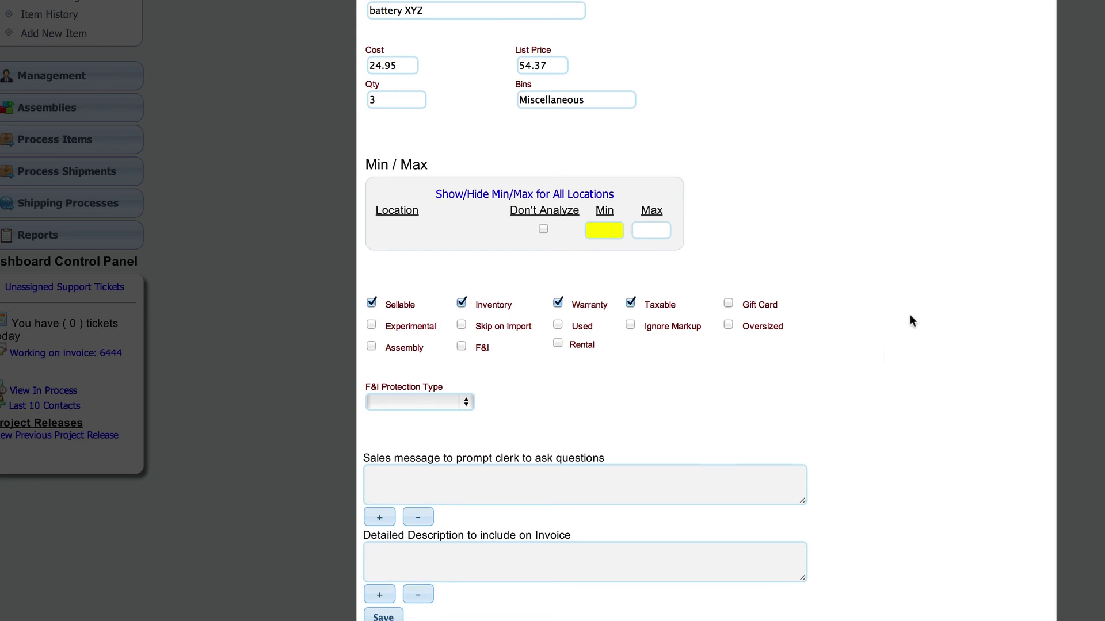
# Step: Review the F&I protection types, sales message and detailed invoice description without filling them in, and save the new item
pyautogui.scroll(-1, 910, 318)
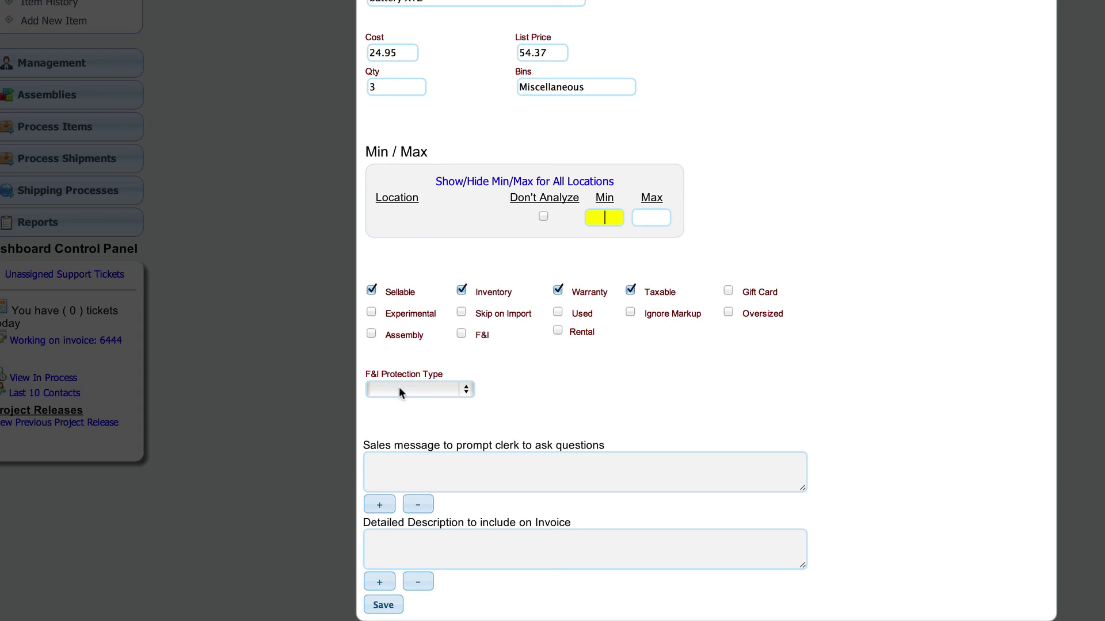
pyautogui.click(438, 393)
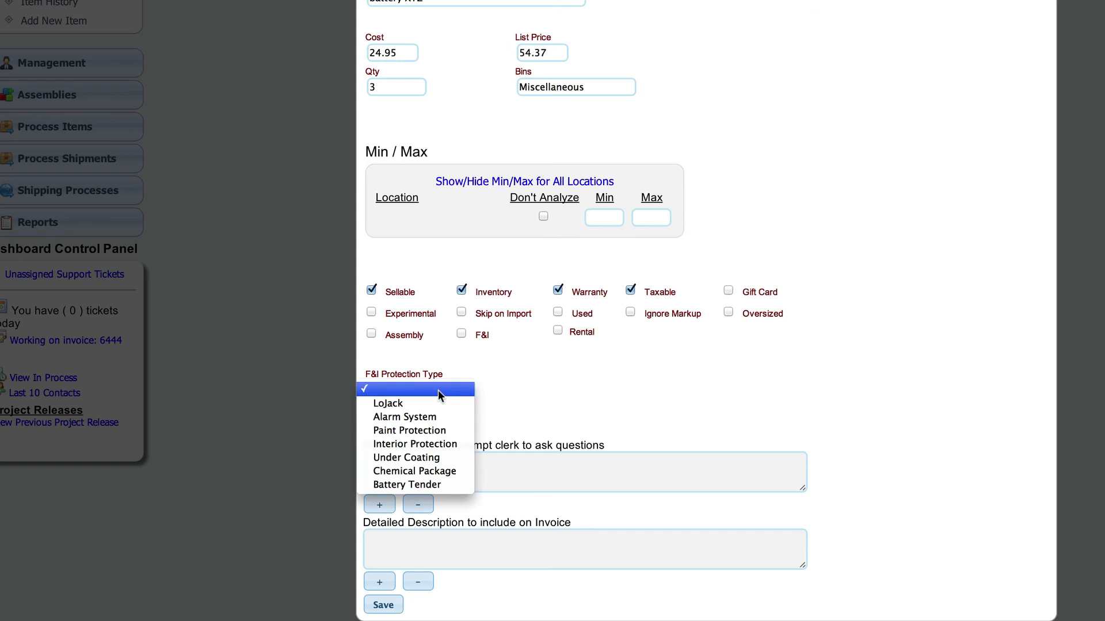
pyautogui.click(684, 355)
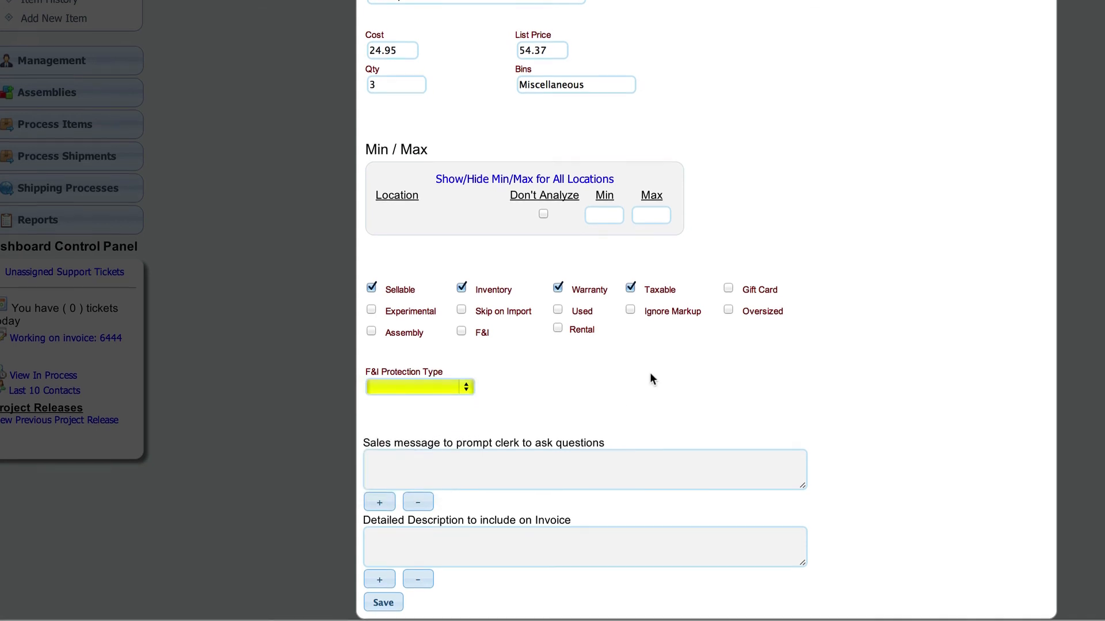
pyautogui.click(442, 467)
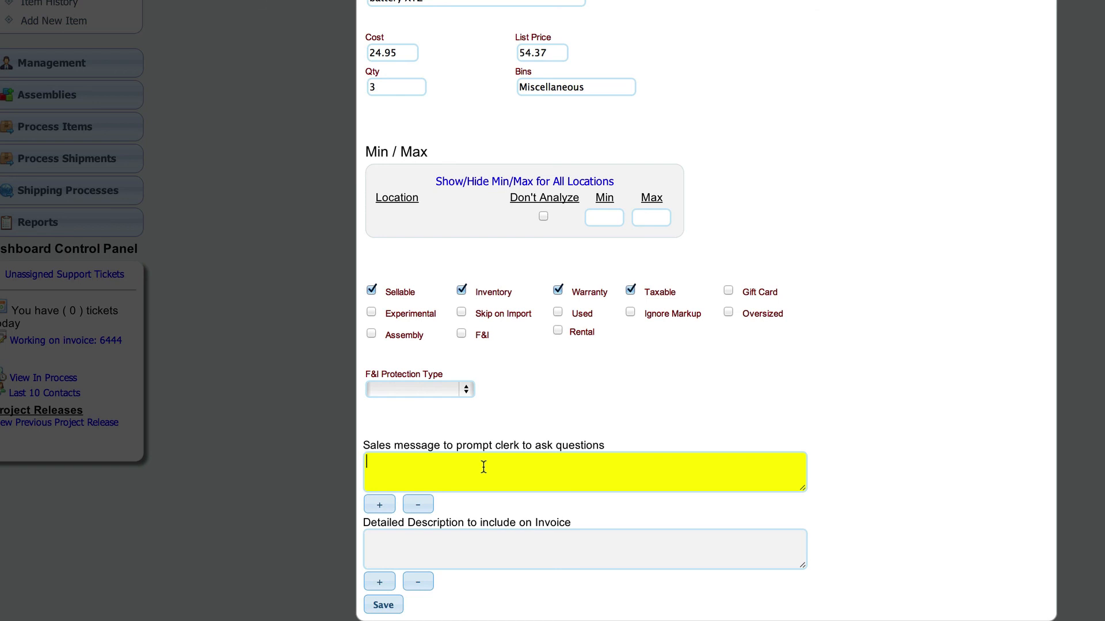
pyautogui.click(477, 542)
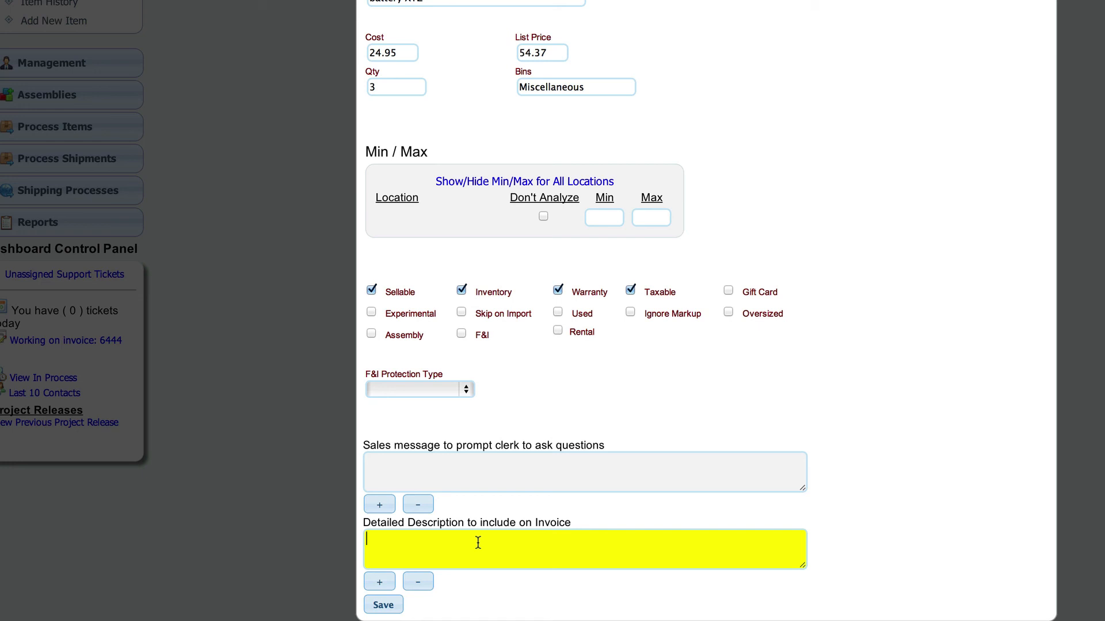
pyautogui.click(383, 606)
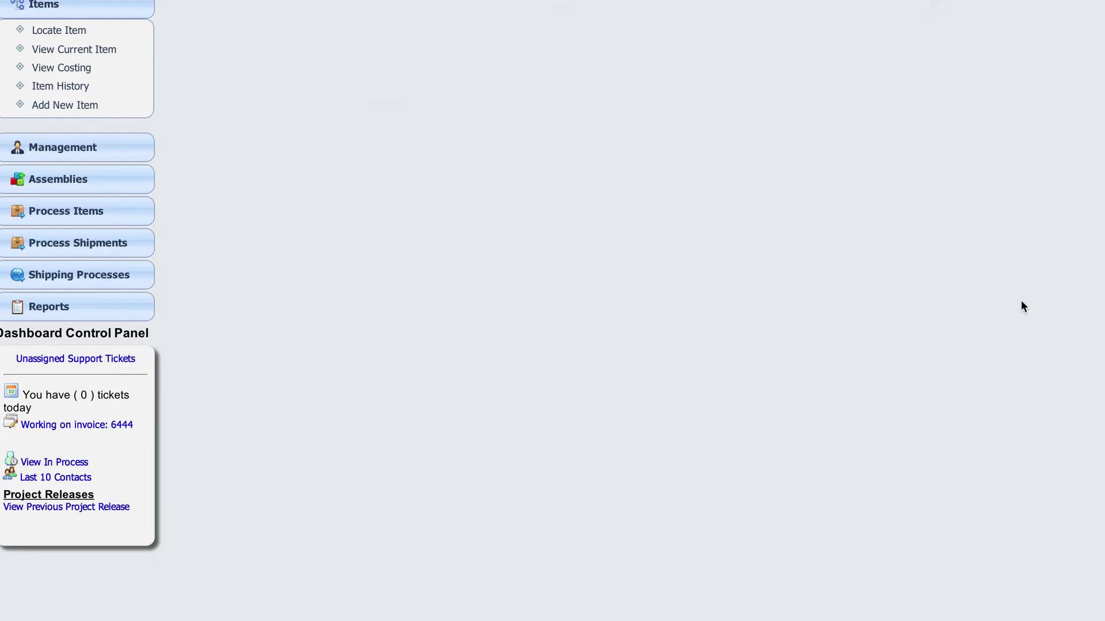